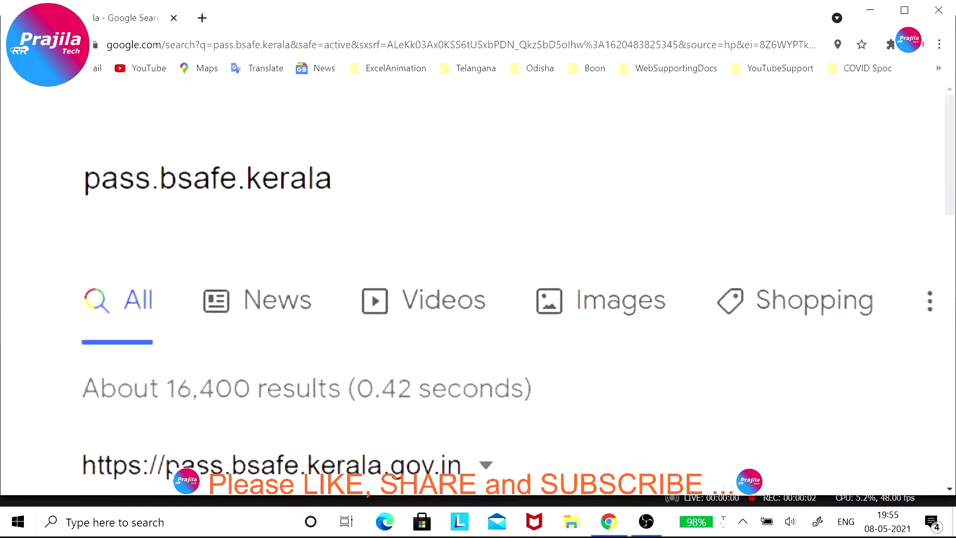
{"action": "scroll", "coordinate": [271, 312], "scroll_direction": "down", "scroll_amount": 3}
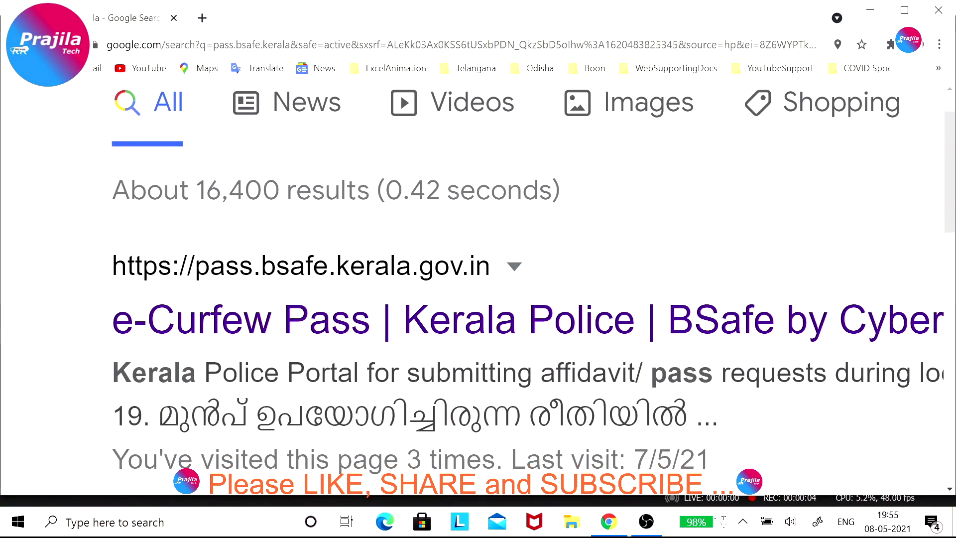
- Open the e-Curfew Pass site, reload it after the error, and highlight the Malayalam affidavit word
{"action": "left_click", "coordinate": [270, 312]}
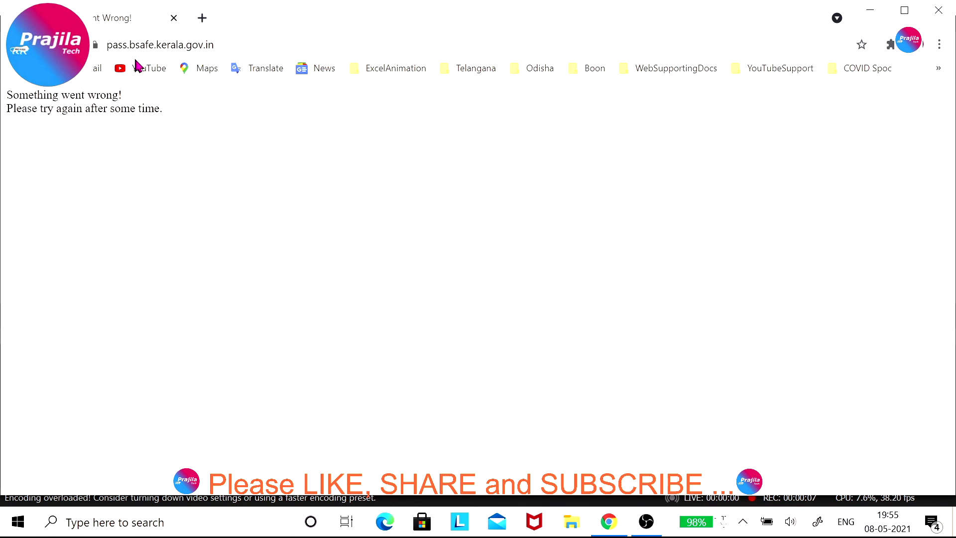
{"action": "left_click", "coordinate": [254, 46]}
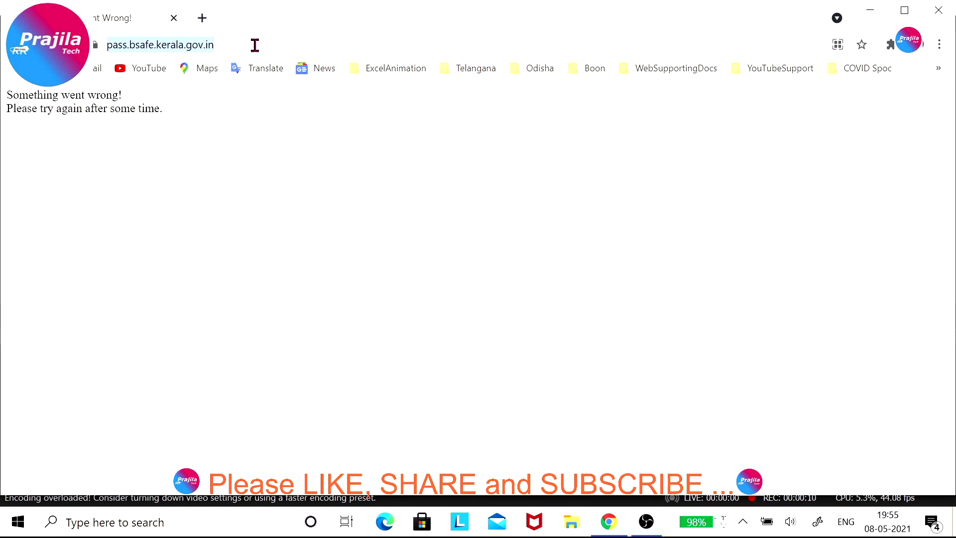
{"action": "key", "text": "Return"}
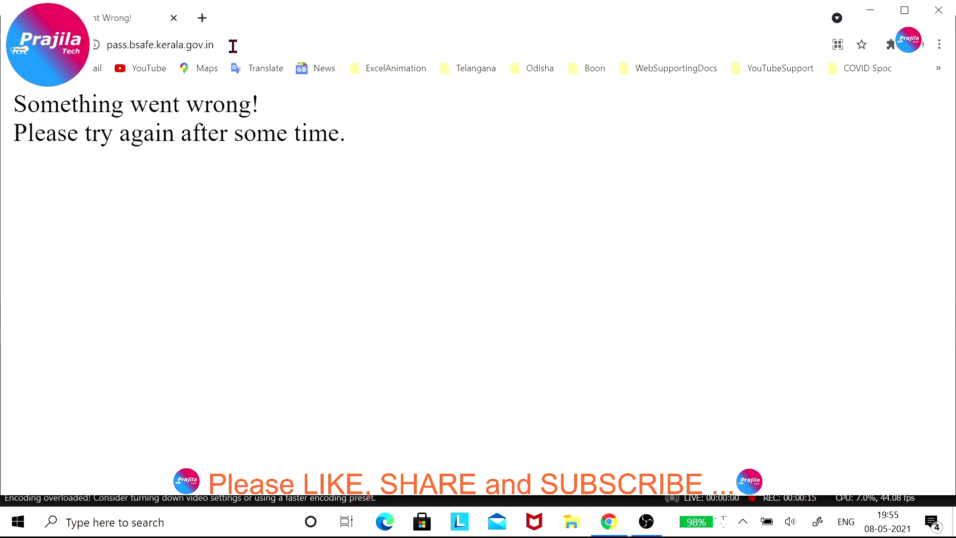
{"action": "key", "text": "F5"}
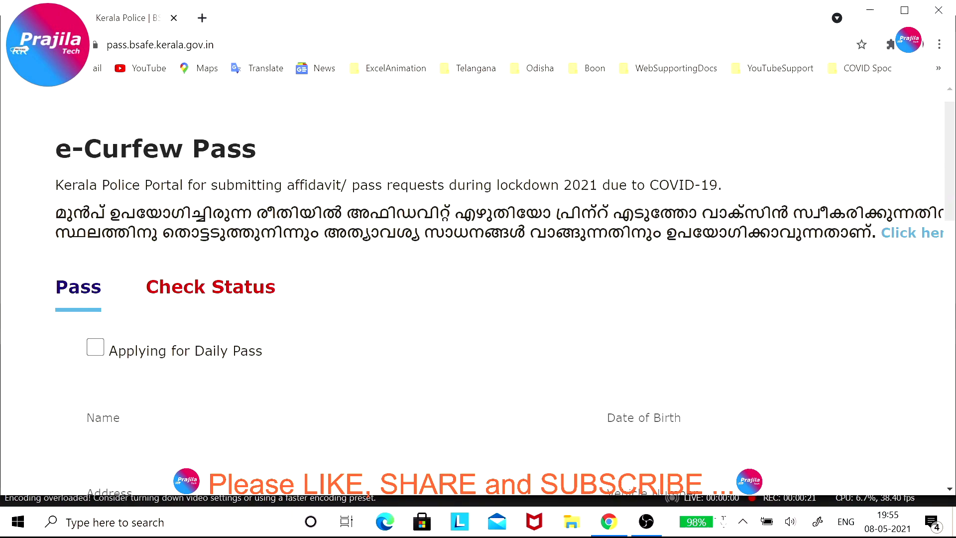
{"action": "scroll", "coordinate": [478, 298], "scroll_direction": "down", "scroll_amount": 1}
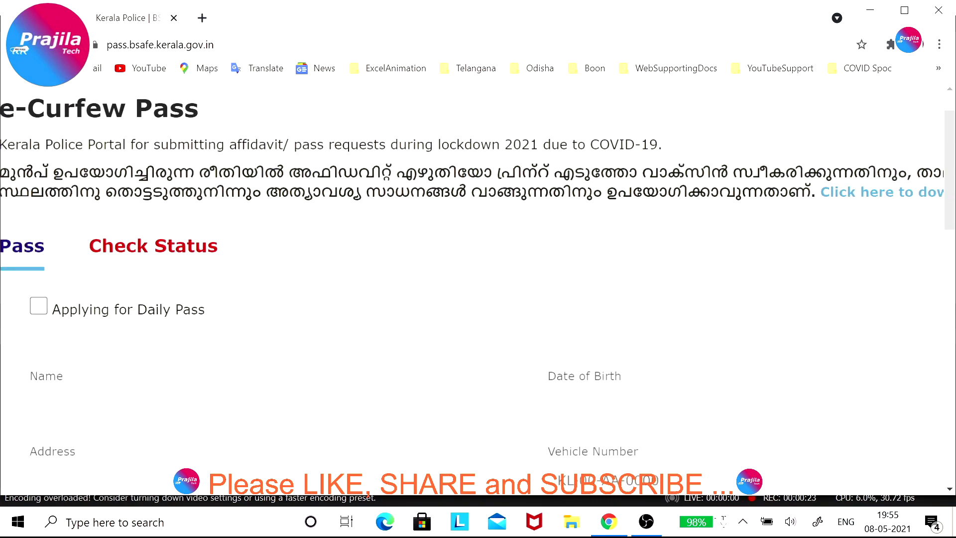
{"action": "scroll", "coordinate": [314, 216], "scroll_direction": "down", "scroll_amount": 1}
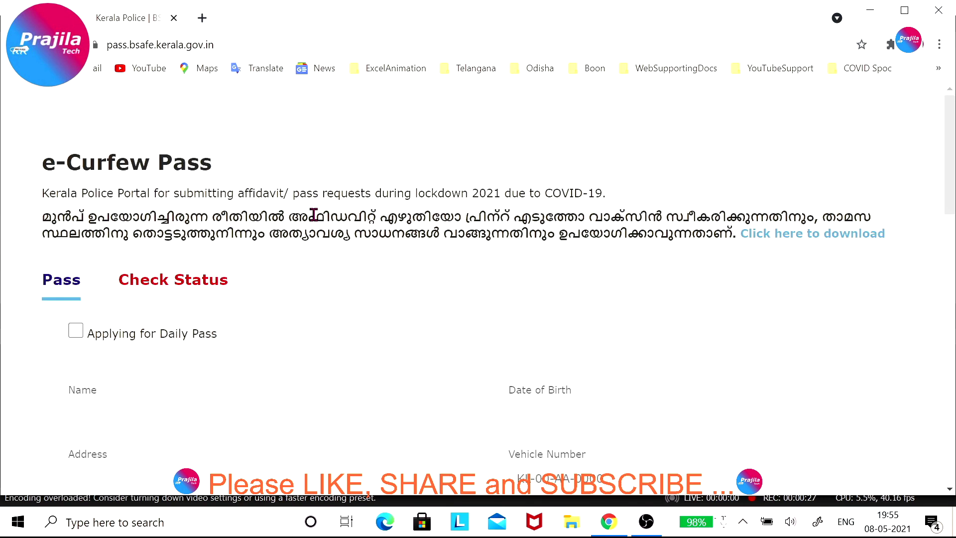
{"action": "double_click", "coordinate": [314, 216]}
{"action": "scroll", "coordinate": [710, 321], "scroll_direction": "up", "scroll_amount": 1}
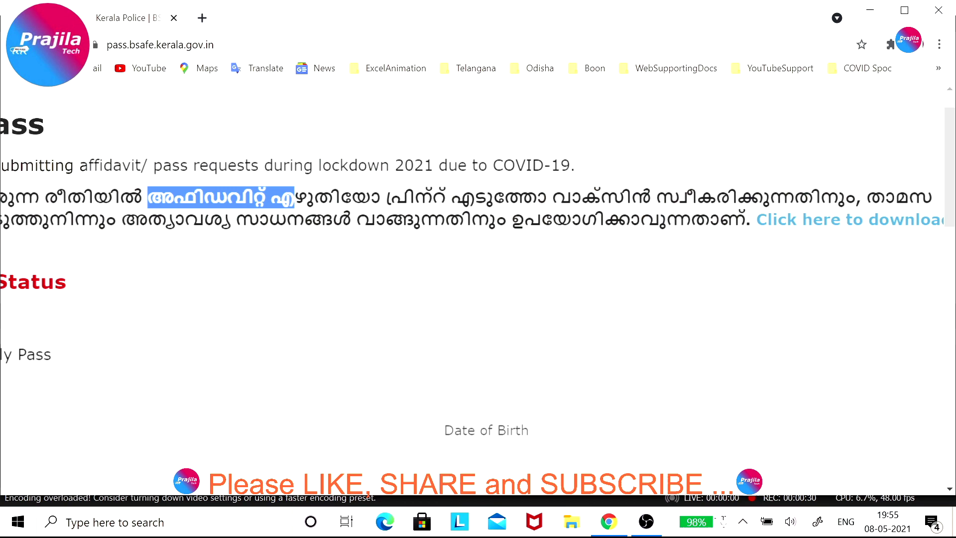
{"action": "scroll", "coordinate": [877, 135], "scroll_direction": "up", "scroll_amount": 1}
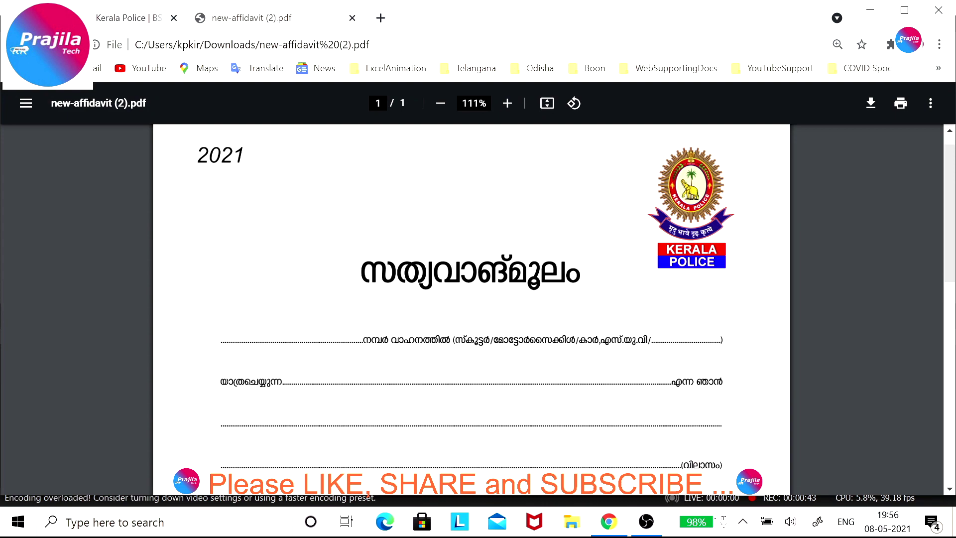
{"action": "scroll", "coordinate": [478, 306], "scroll_direction": "up", "scroll_amount": 3}
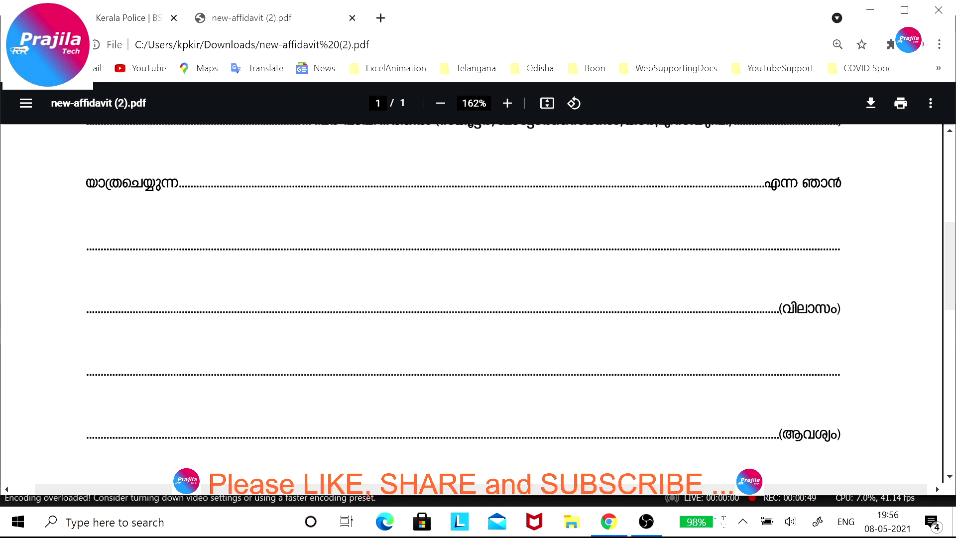
{"action": "scroll", "coordinate": [478, 299], "scroll_direction": "up", "scroll_amount": 4}
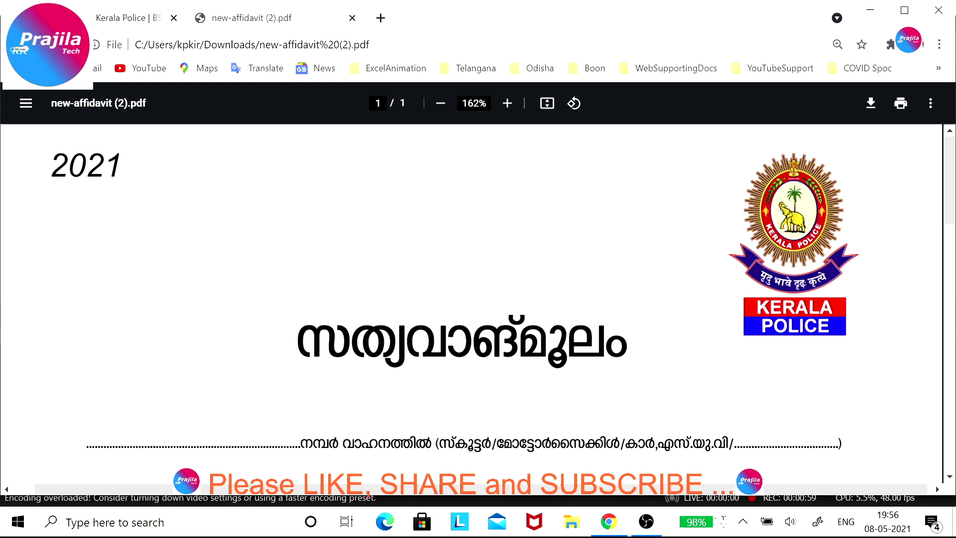
- Switch from the affidavit PDF back to the e-Curfew Pass form tab
{"action": "key", "text": "ctrl+shift+Tab"}
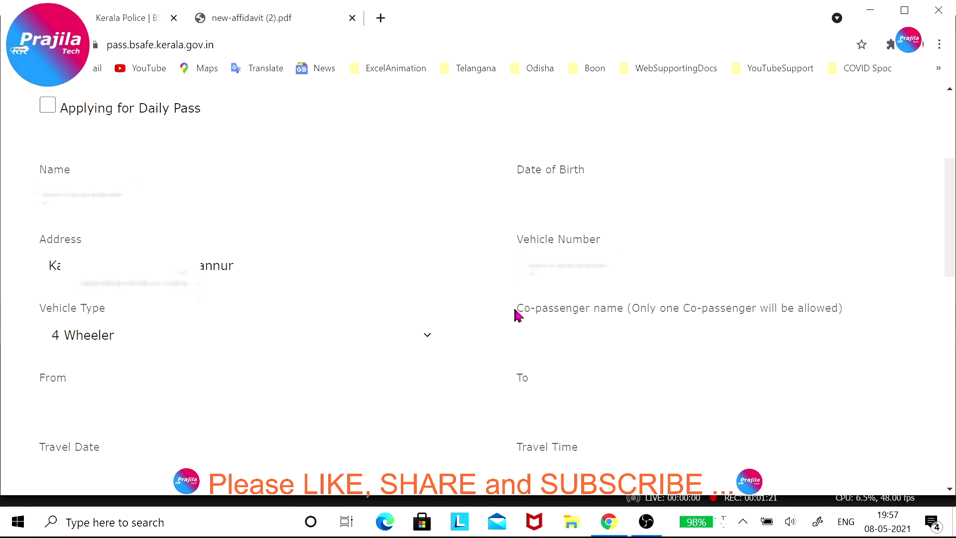
- Highlight the note allowing only one co-passenger, then move to the From field
{"action": "left_click_drag", "start_coordinate": [514, 310], "coordinate": [773, 315]}
{"action": "left_click", "coordinate": [645, 316]}
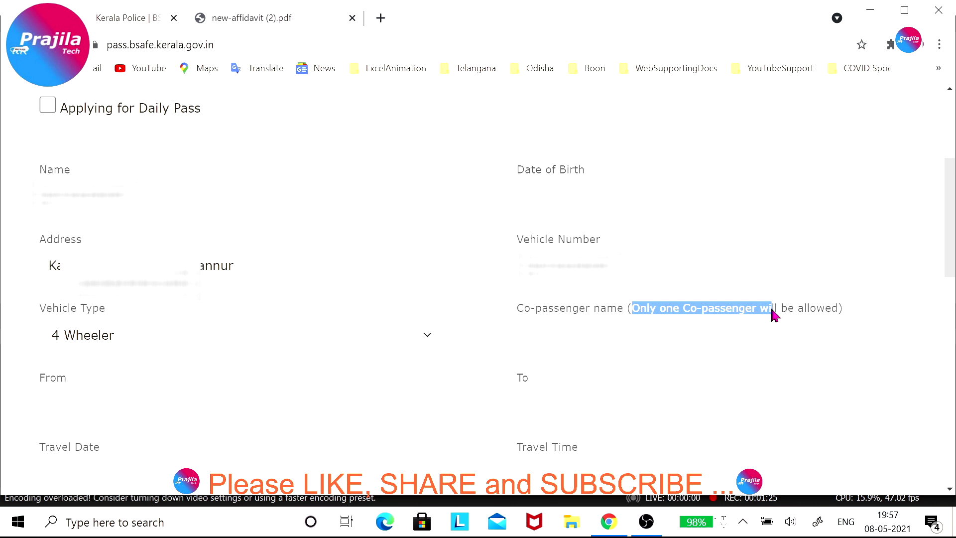
{"action": "left_click", "coordinate": [645, 341]}
{"action": "left_click", "coordinate": [292, 401]}
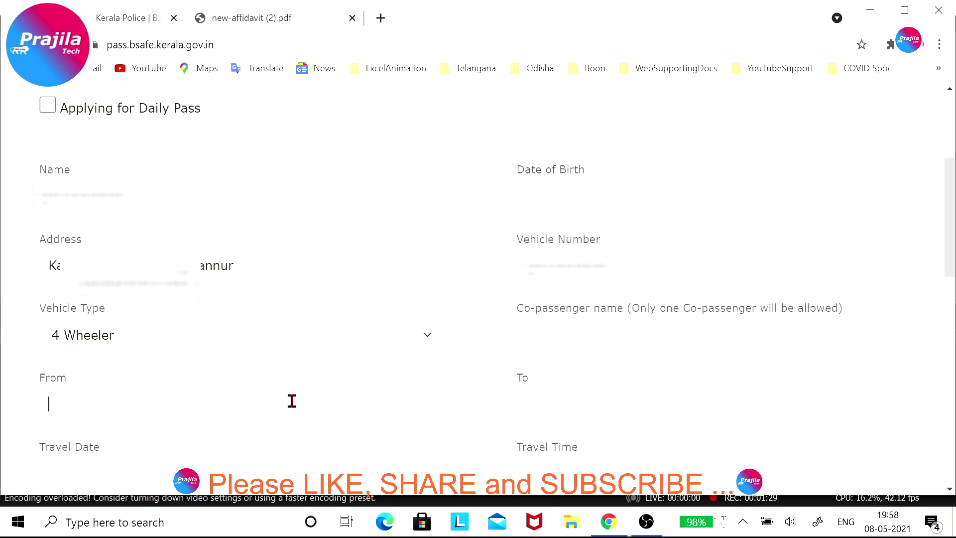
{"action": "scroll", "coordinate": [291, 401], "scroll_direction": "down", "scroll_amount": 4}
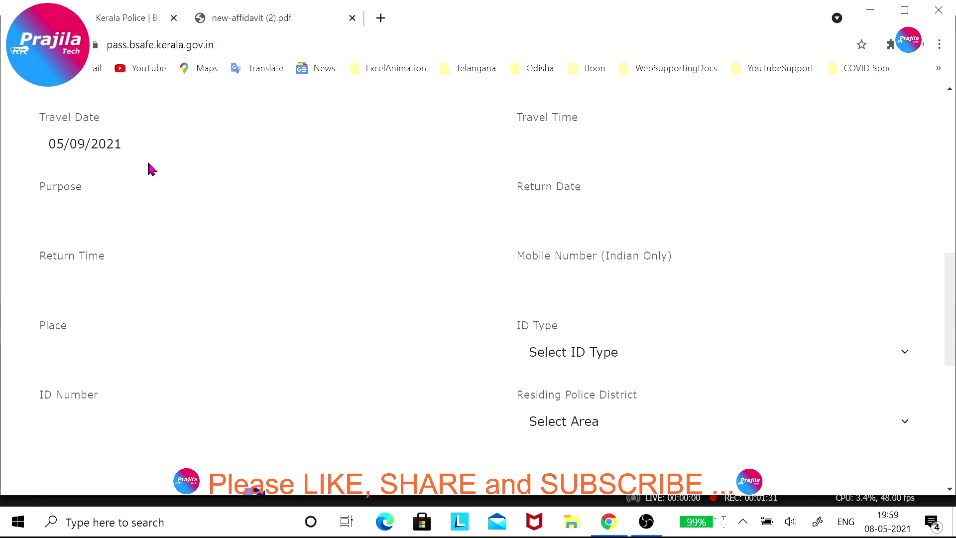
- Set the travel date to 9 May and the travel time to 10:30 AM
{"action": "left_click", "coordinate": [139, 143]}
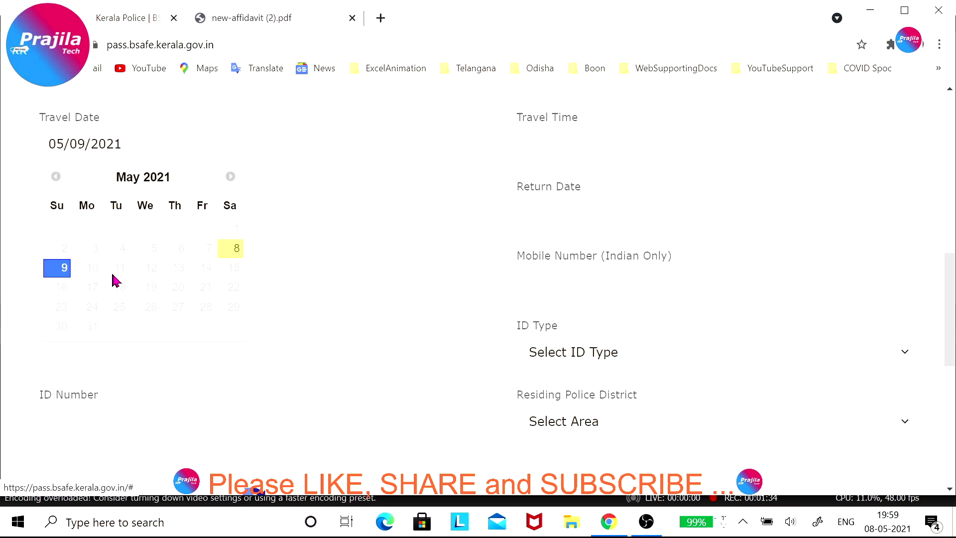
{"action": "left_click", "coordinate": [65, 271]}
{"action": "left_click", "coordinate": [610, 151]}
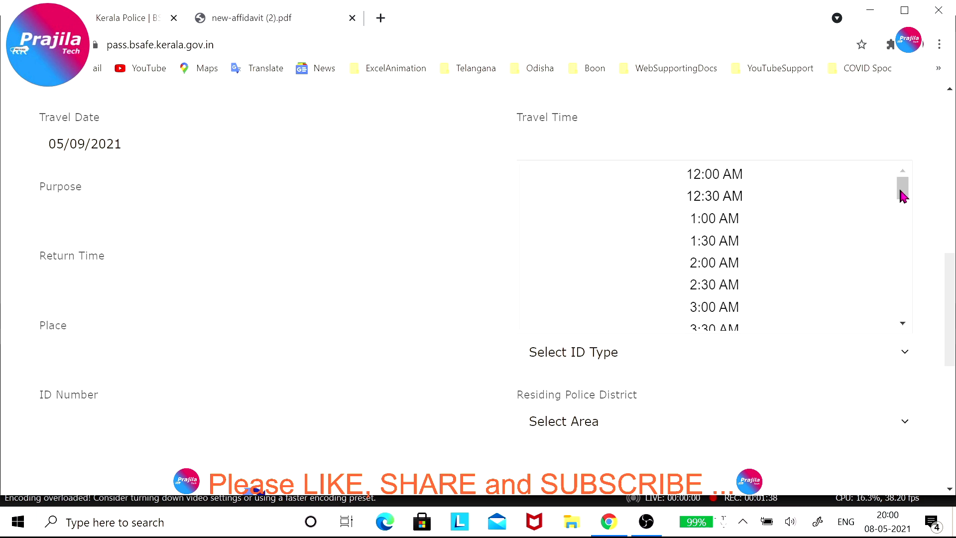
{"action": "left_click_drag", "start_coordinate": [901, 189], "coordinate": [904, 254]}
{"action": "left_click", "coordinate": [769, 213]}
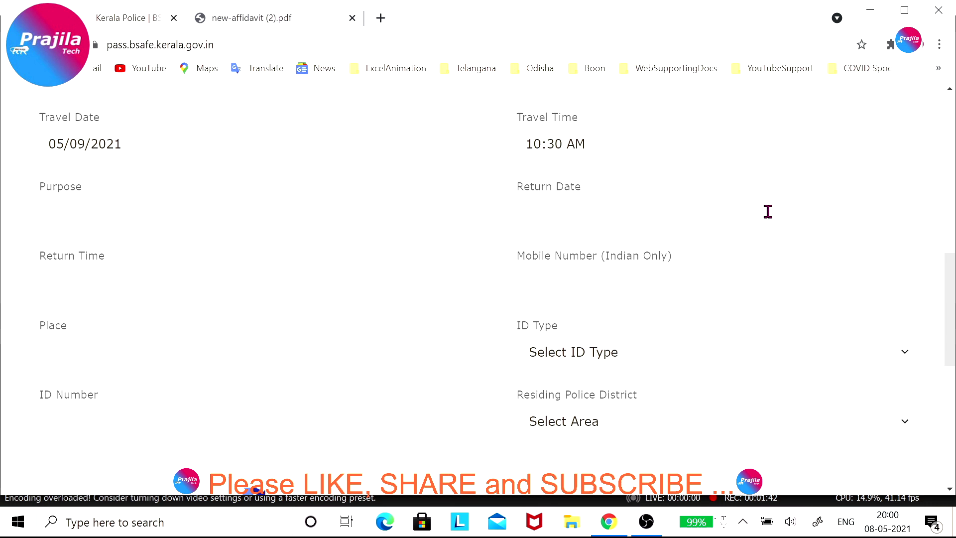
- Edit the trip purpose, then undo it back to 'Delivery Of Food Item'
{"action": "left_click", "coordinate": [257, 221]}
{"action": "type", "text": "Delivery Of Food Item"}
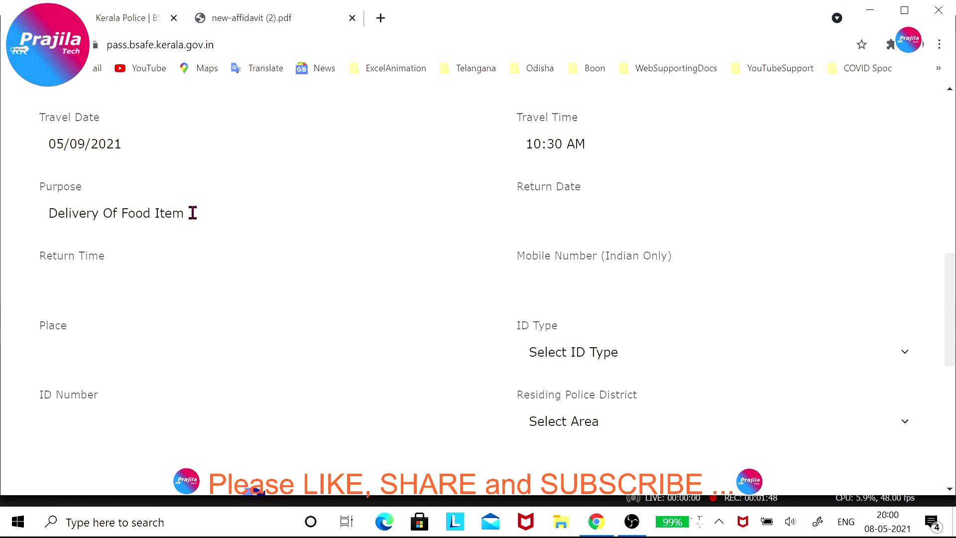
{"action": "left_click_drag", "start_coordinate": [192, 213], "coordinate": [39, 214]}
{"action": "left_click", "coordinate": [246, 217]}
{"action": "left_click_drag", "start_coordinate": [209, 215], "coordinate": [18, 217]}
{"action": "type", "text": "M"}
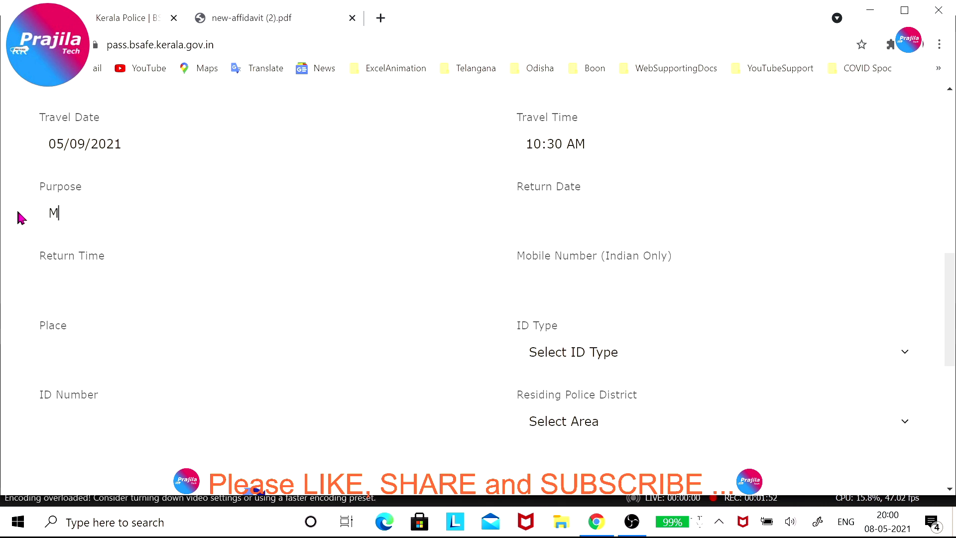
{"action": "type", "text": "edical u"}
{"action": "type", "text": "rgency"}
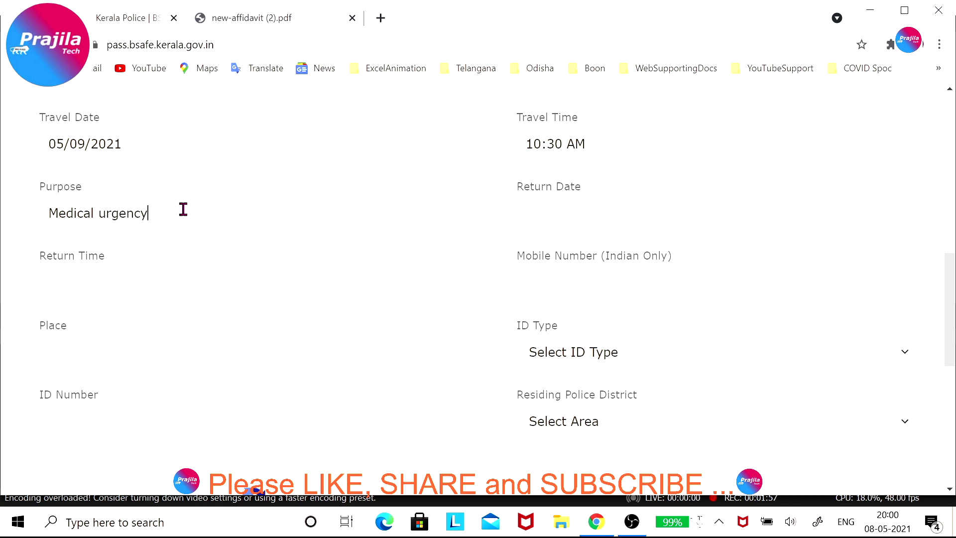
{"action": "key", "text": "ctrl+z"}
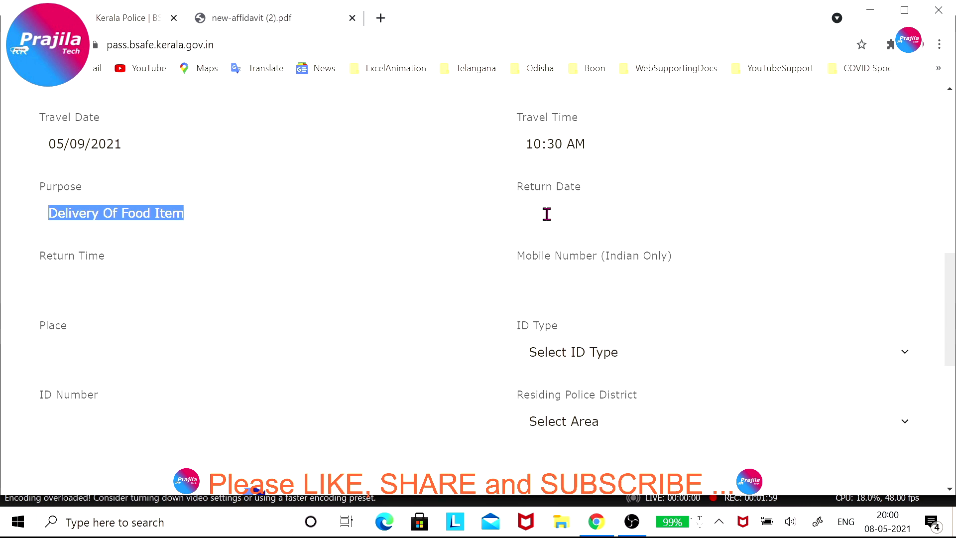
- Set the return date to 05/09/2021 and the return time to 4:00 PM
{"action": "left_click", "coordinate": [546, 215]}
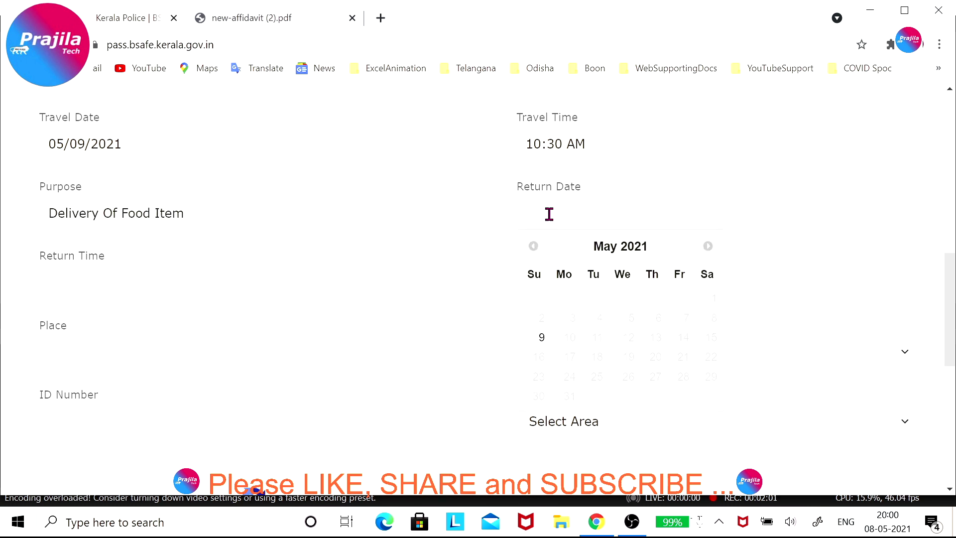
{"action": "left_click", "coordinate": [541, 340]}
{"action": "left_click", "coordinate": [264, 292]}
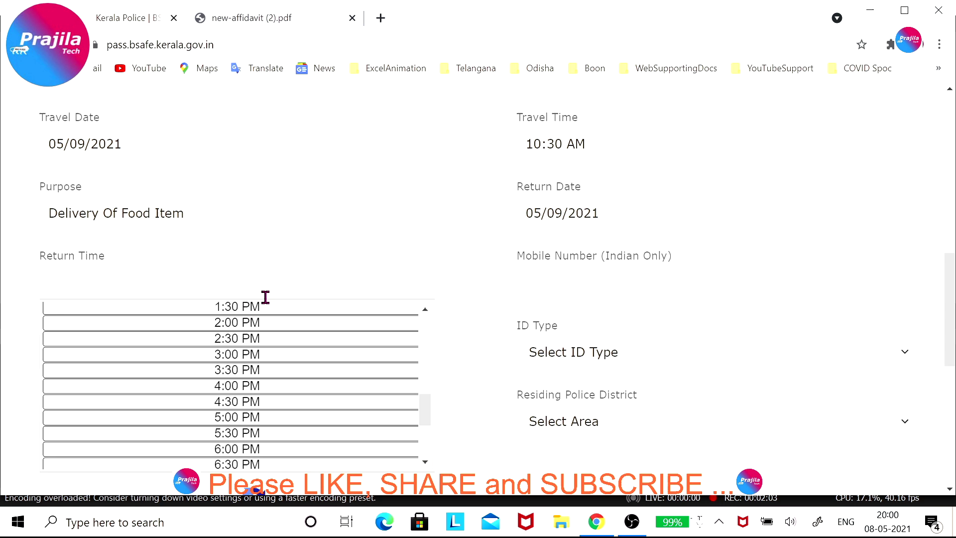
{"action": "scroll", "coordinate": [264, 299], "scroll_direction": "up", "scroll_amount": 3}
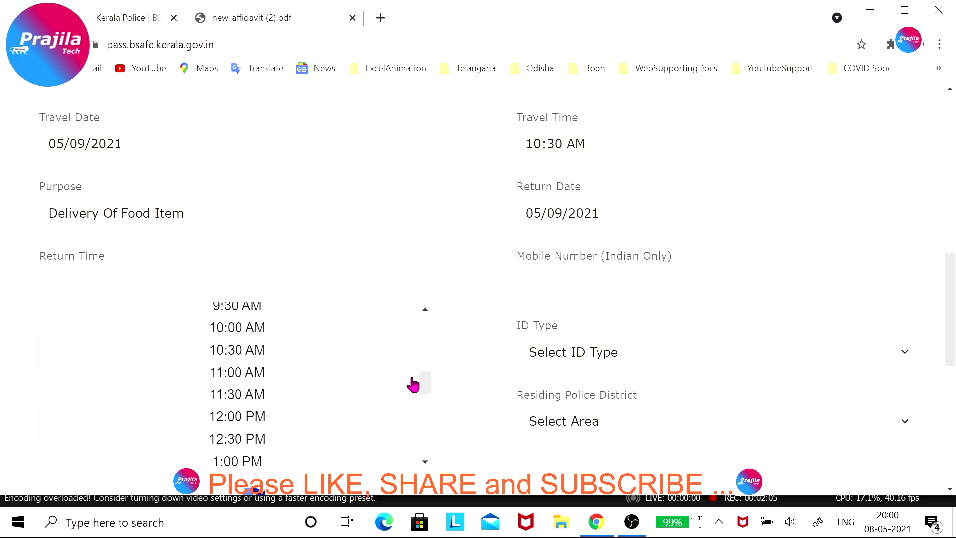
{"action": "left_click_drag", "start_coordinate": [412, 384], "coordinate": [426, 401]}
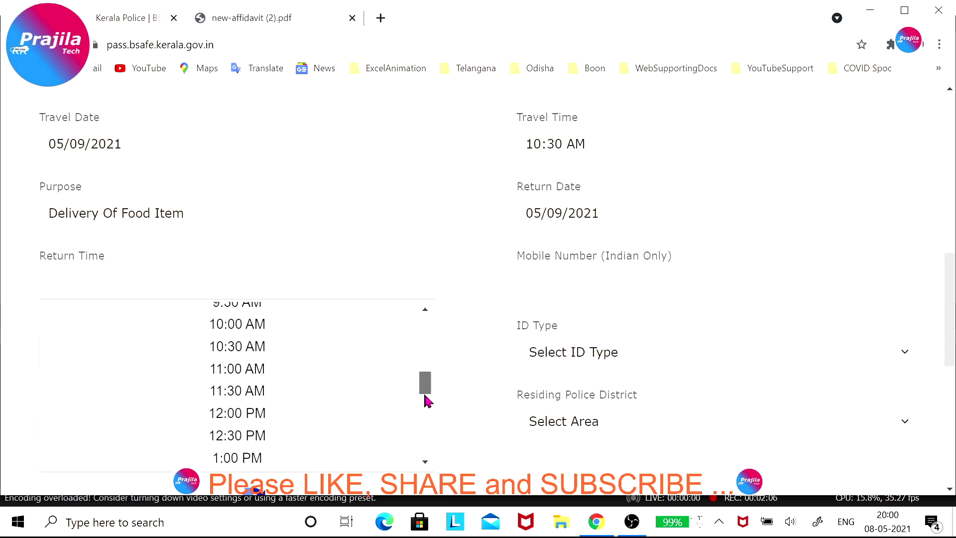
{"action": "left_click", "coordinate": [312, 406]}
- Enter the mobile number, choose PAN as ID type, and select Kannur Rural district
{"action": "left_click", "coordinate": [602, 291]}
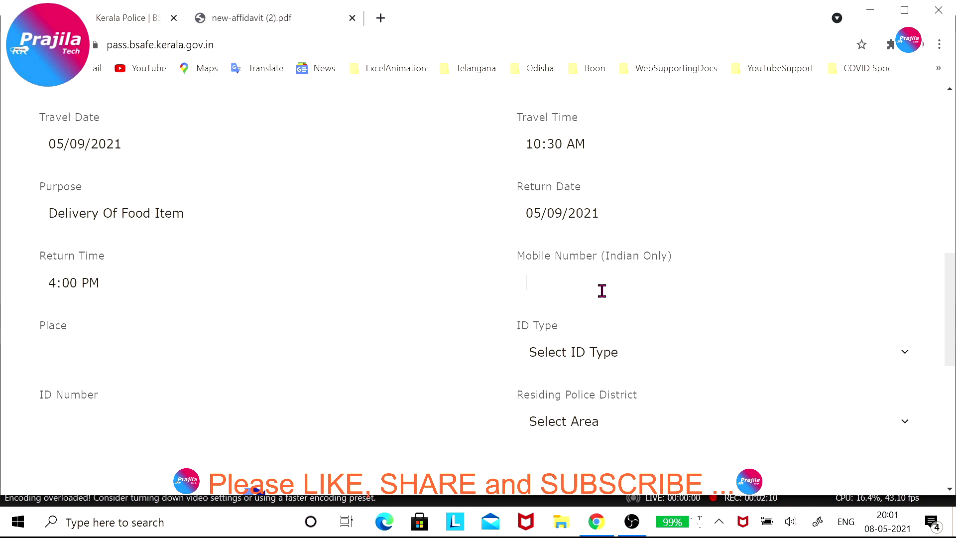
{"action": "left_click", "coordinate": [701, 371]}
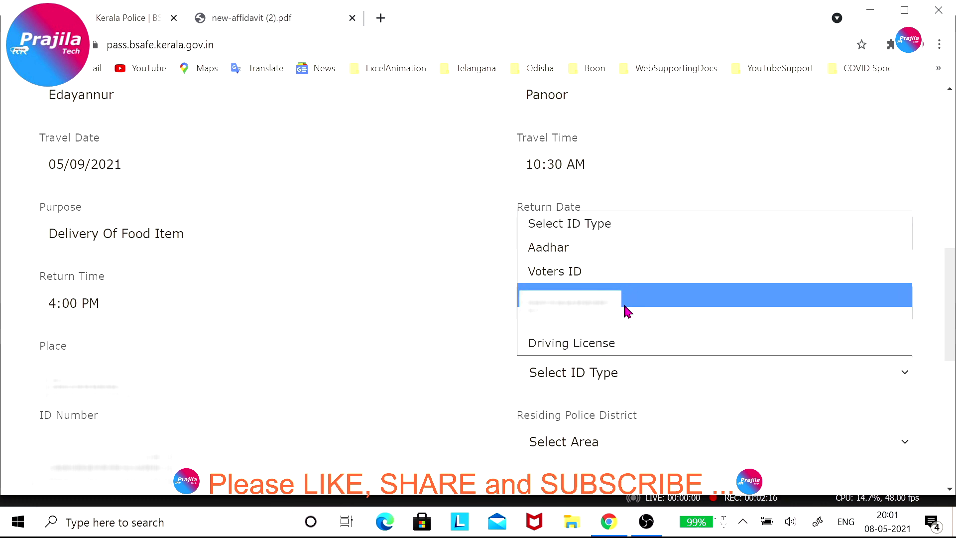
{"action": "left_click", "coordinate": [625, 302]}
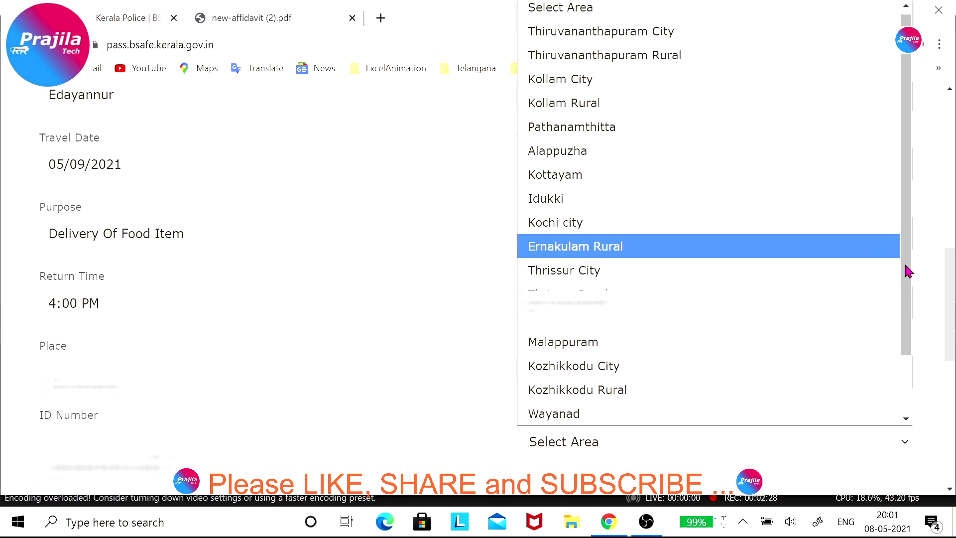
{"action": "left_click_drag", "start_coordinate": [906, 272], "coordinate": [900, 348]}
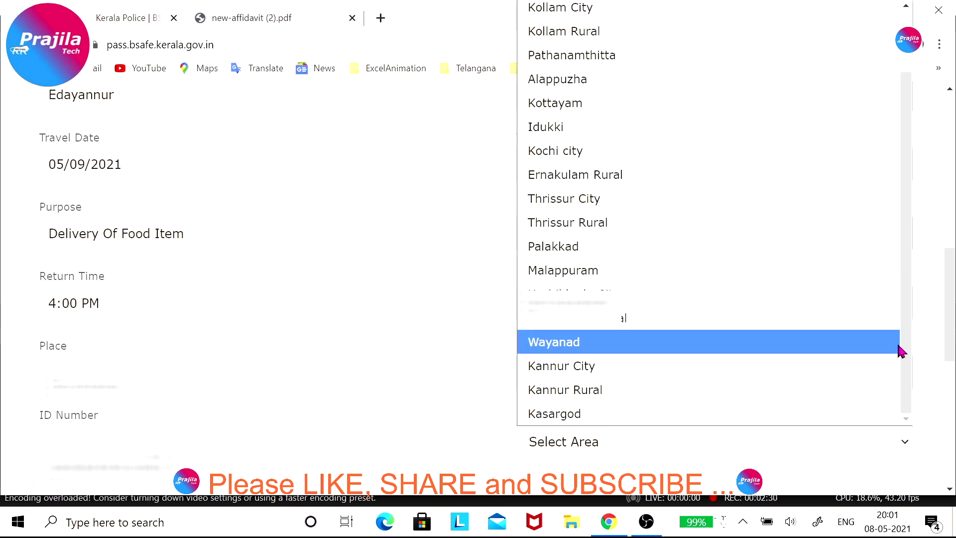
{"action": "left_click", "coordinate": [592, 390]}
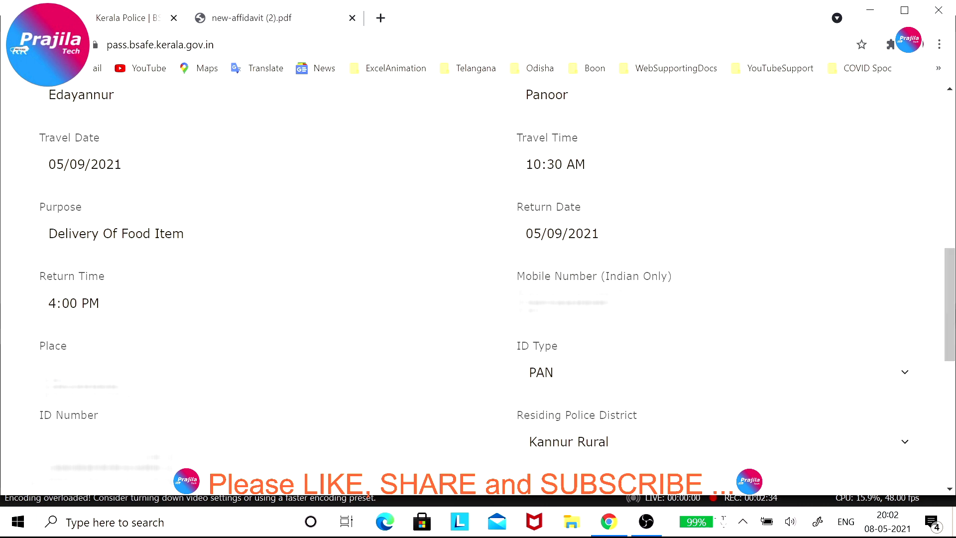
{"action": "left_click_drag", "start_coordinate": [950, 321], "coordinate": [950, 416]}
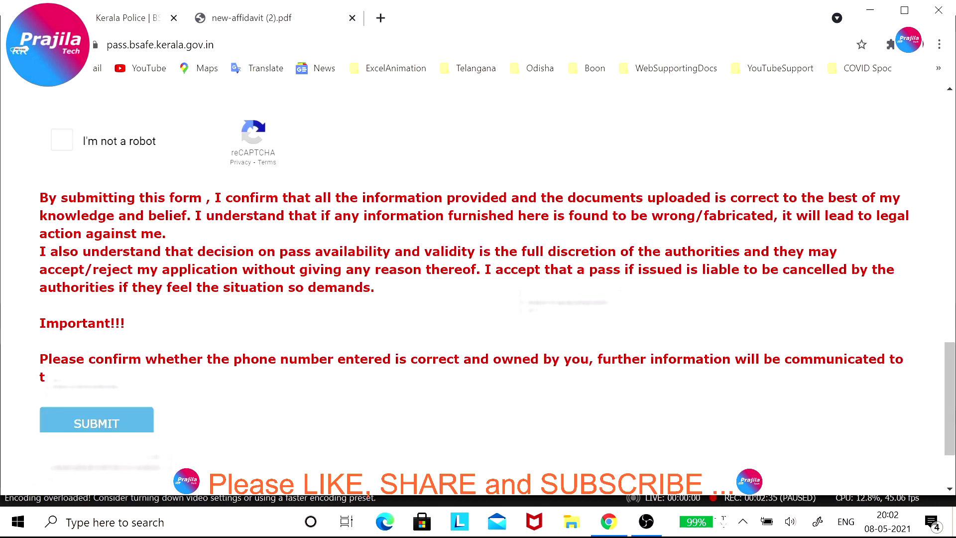
- Tick the 'I'm not a robot' check, highlight the declaration, and submit the application
{"action": "left_click", "coordinate": [62, 150]}
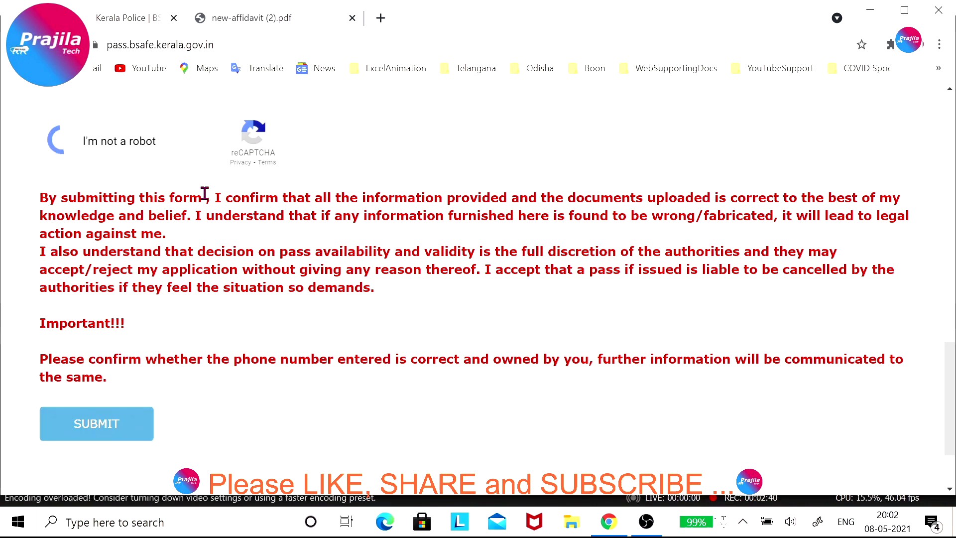
{"action": "left_click_drag", "start_coordinate": [212, 197], "coordinate": [672, 216]}
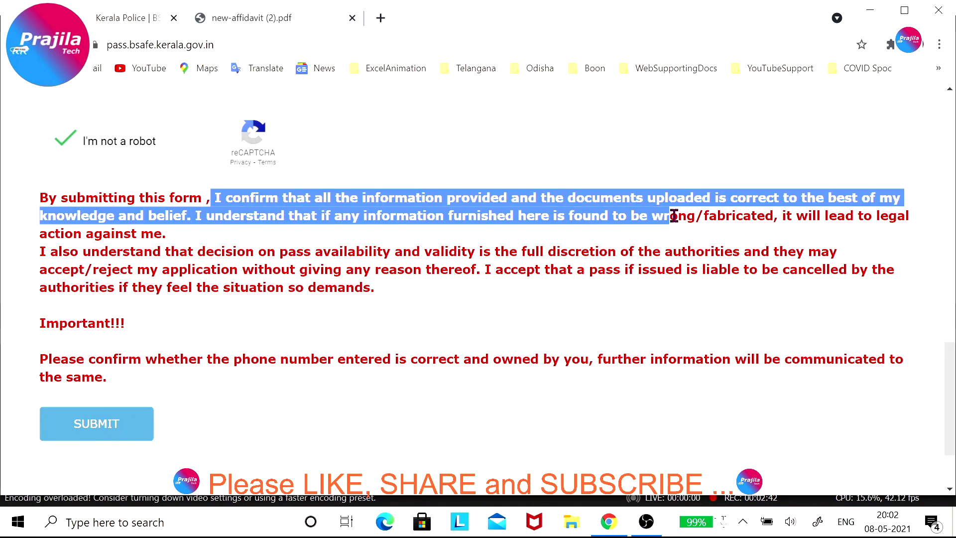
{"action": "left_click", "coordinate": [392, 259]}
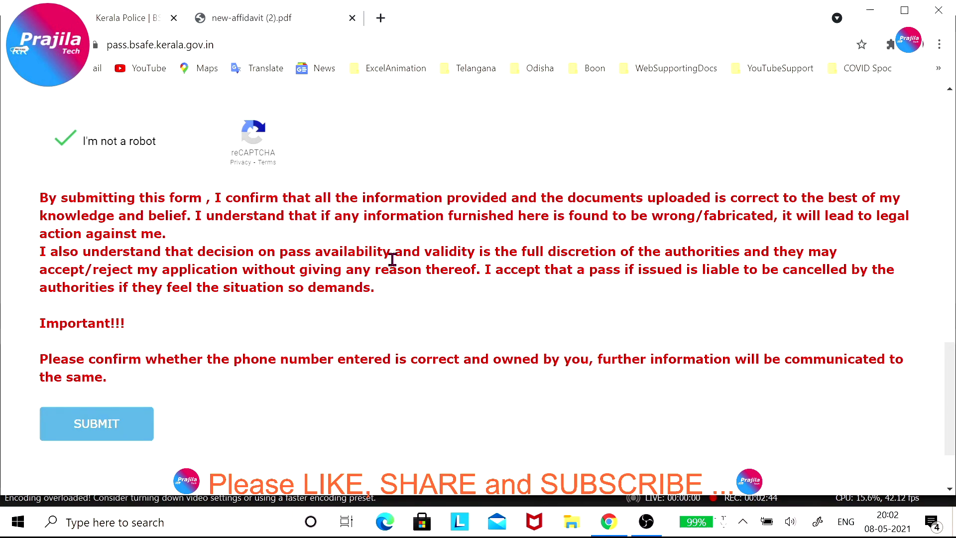
{"action": "left_click", "coordinate": [102, 442]}
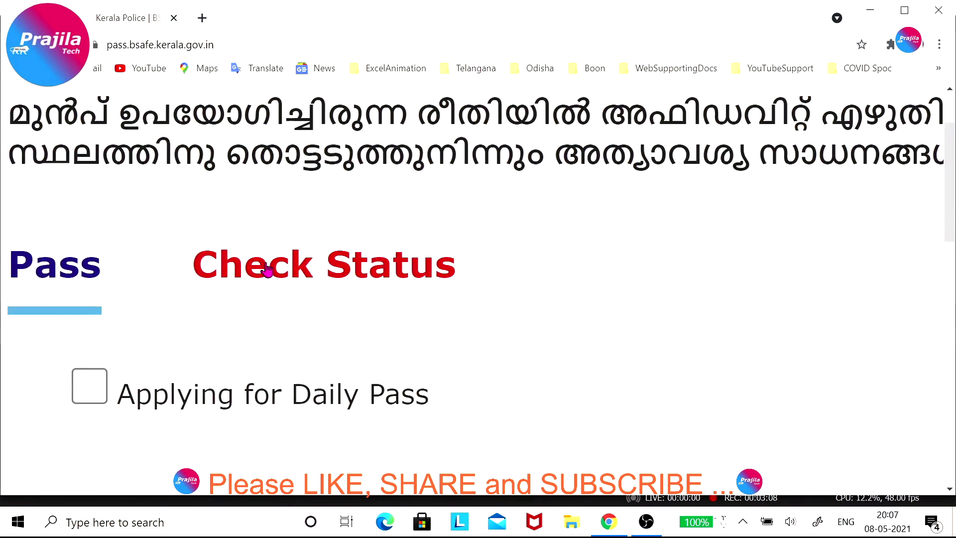
- On Check Status, fill the date of birth via the birth-year list and complete the reCAPTCHA
{"action": "left_click", "coordinate": [266, 267]}
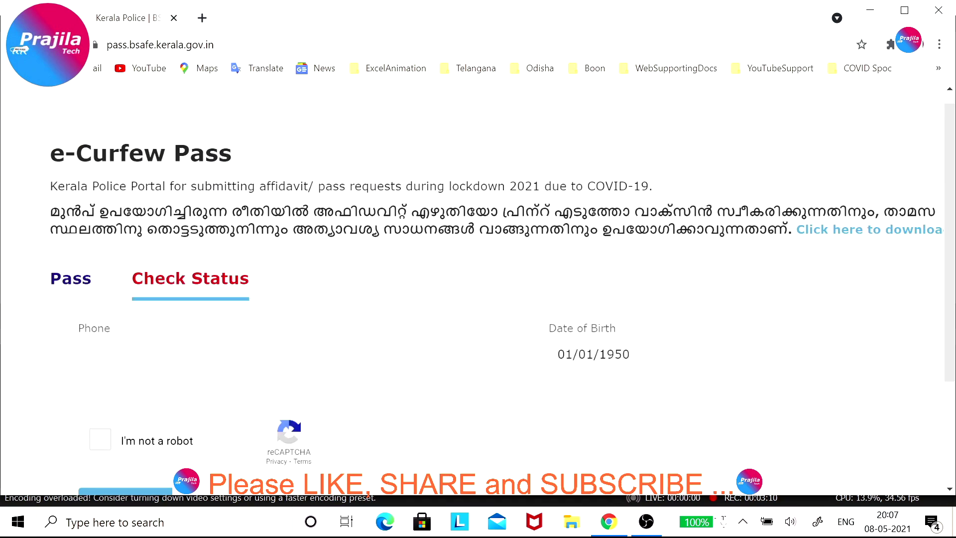
{"action": "right_click", "coordinate": [672, 351]}
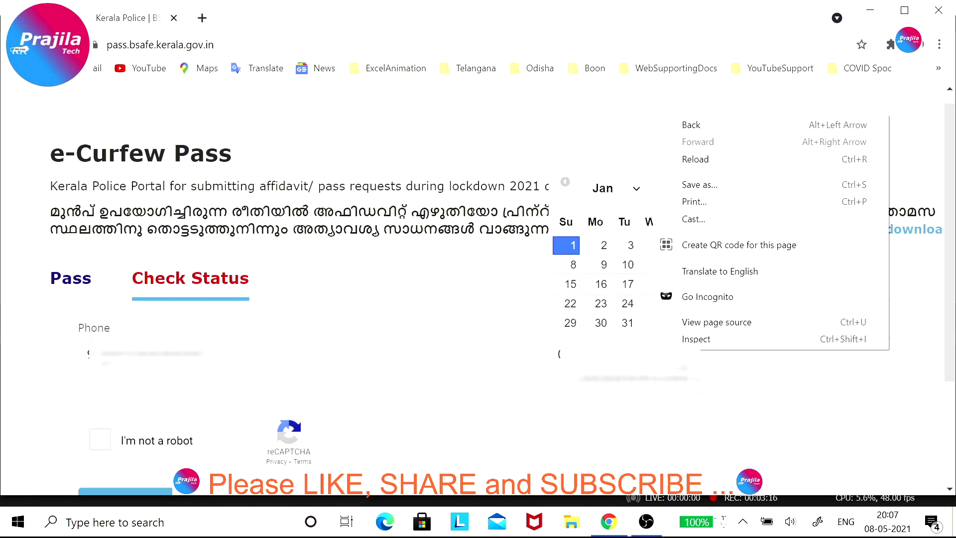
{"action": "left_click", "coordinate": [713, 203]}
{"action": "left_click", "coordinate": [696, 195]}
{"action": "scroll", "coordinate": [255, 354], "scroll_direction": "down", "scroll_amount": 1}
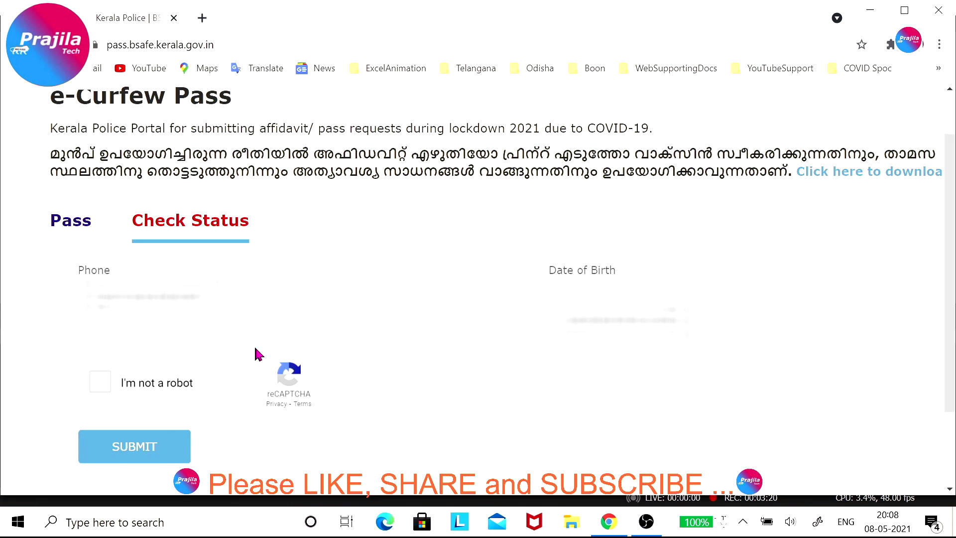
{"action": "left_click", "coordinate": [101, 383]}
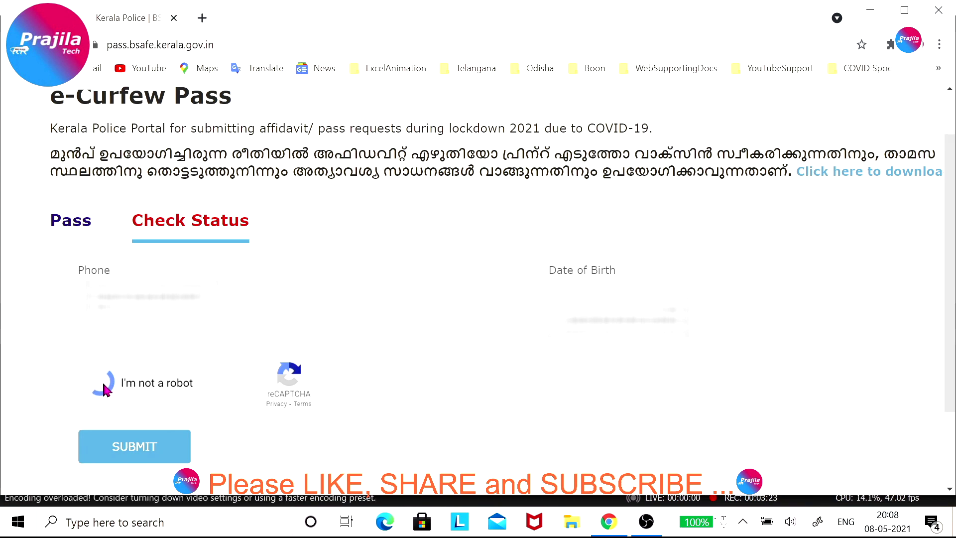
{"action": "left_click", "coordinate": [145, 458]}
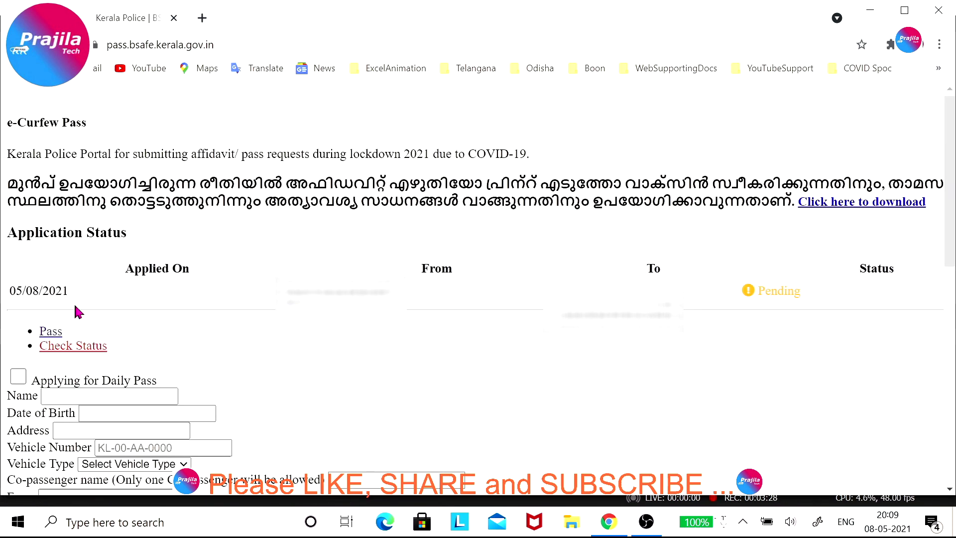
{"action": "left_click_drag", "start_coordinate": [83, 292], "coordinate": [8, 299]}
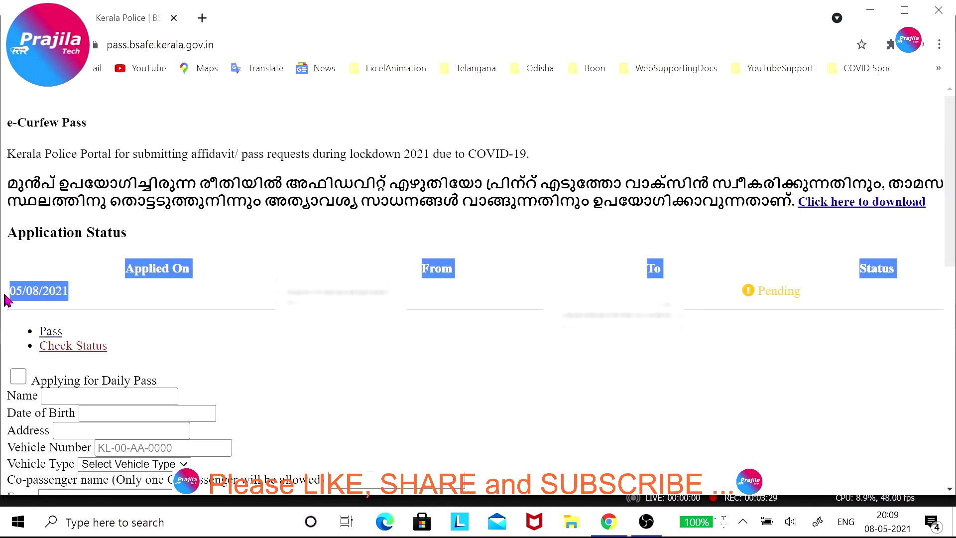
{"action": "left_click", "coordinate": [200, 341]}
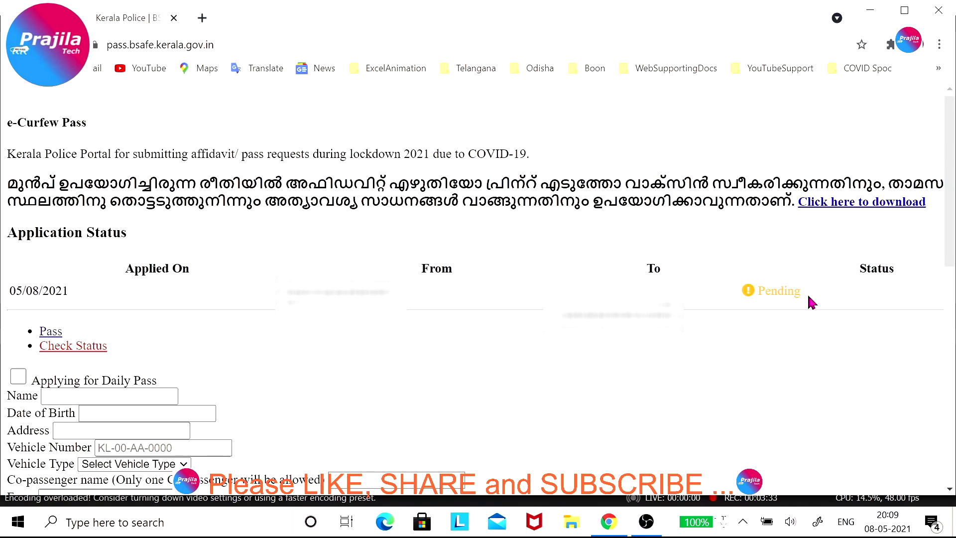
{"action": "left_click_drag", "start_coordinate": [807, 294], "coordinate": [745, 293]}
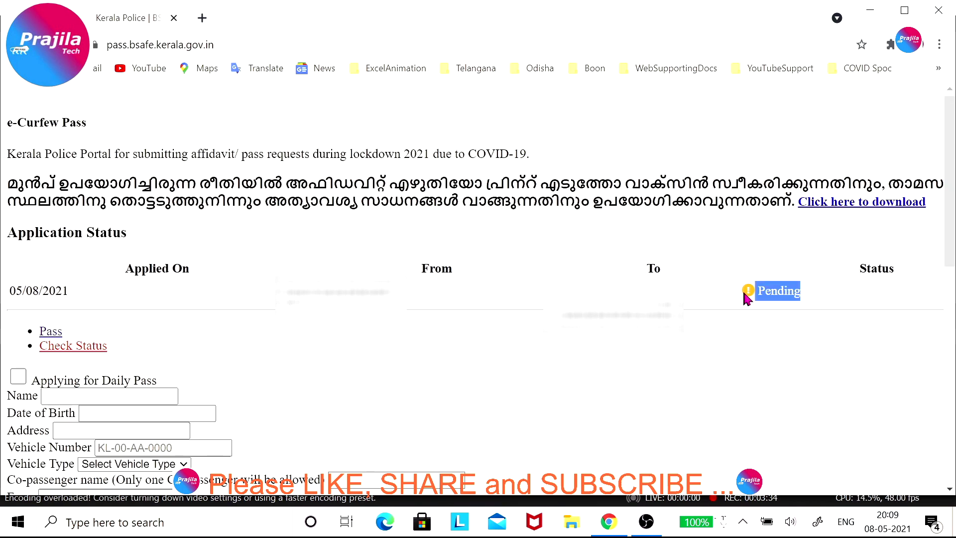
{"action": "left_click", "coordinate": [769, 355]}
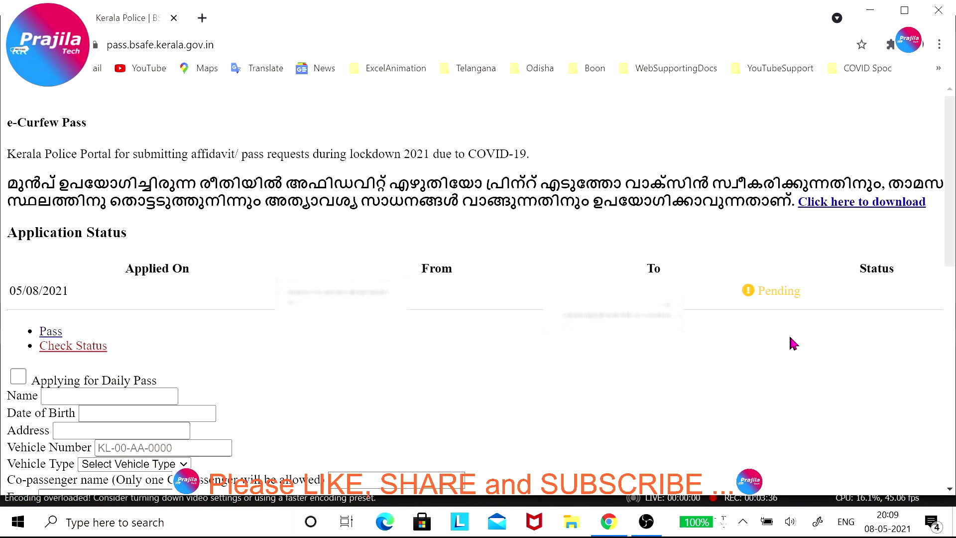
{"action": "double_click", "coordinate": [876, 268]}
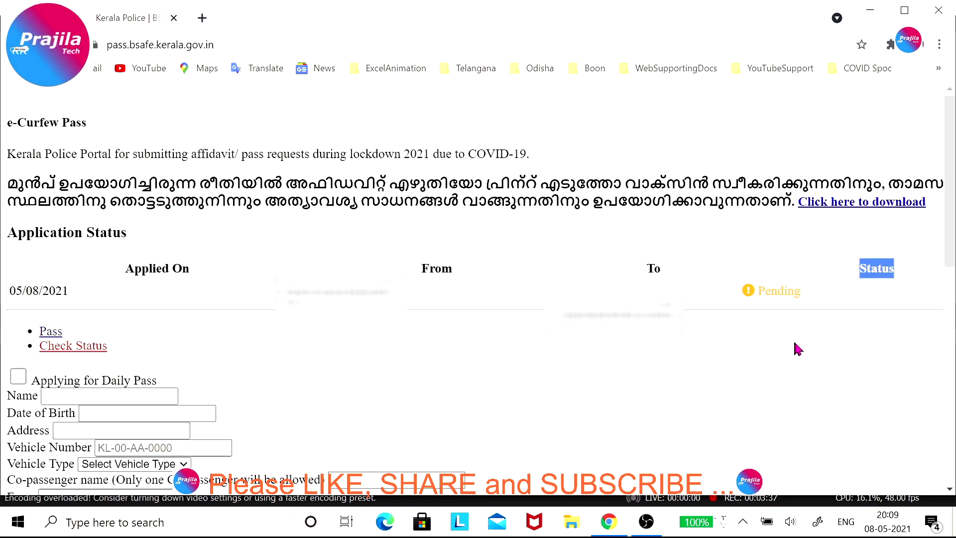